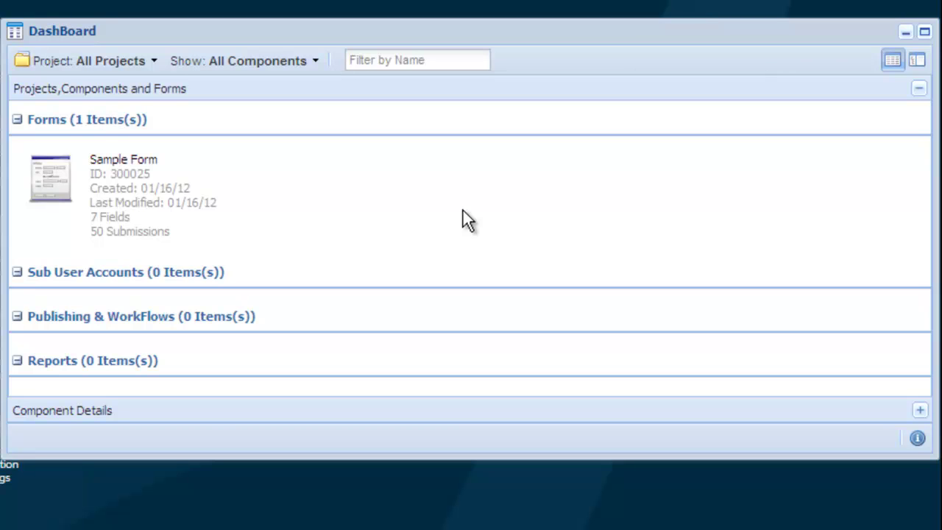
# - Show the Form Design Tools submenu for Sample Form on the dashboard
pyautogui.click(229, 208)
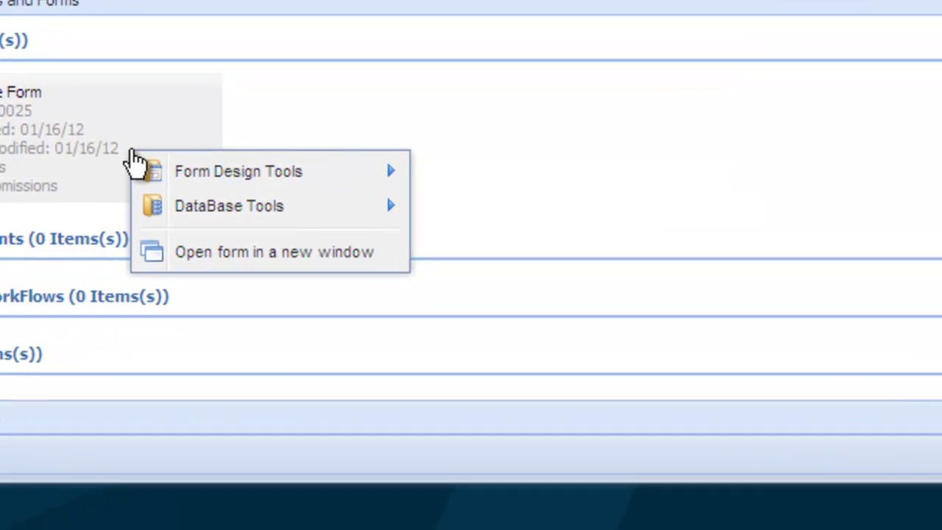
pyautogui.moveTo(175, 188)
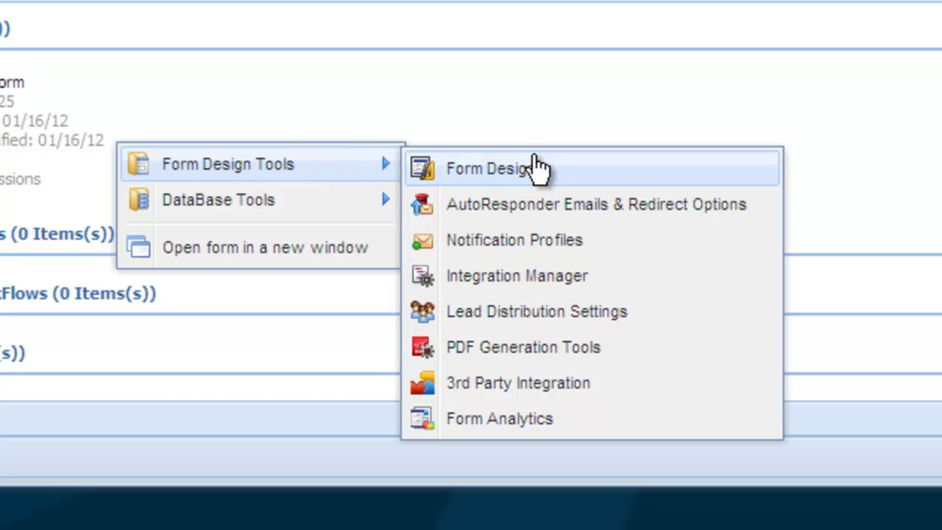
# - Start a new AutoResponder profile for Sample Form and advance past the wizard's welcome page
pyautogui.click(769, 205)
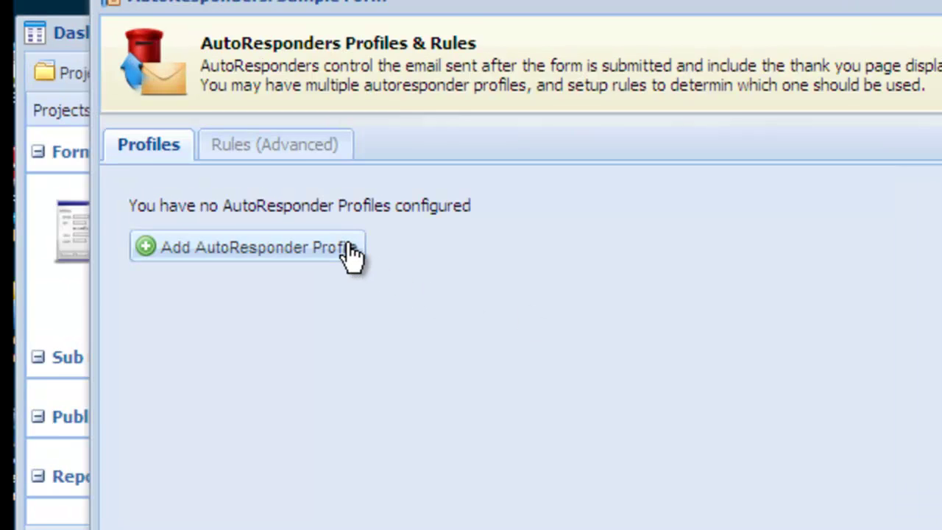
pyautogui.click(353, 251)
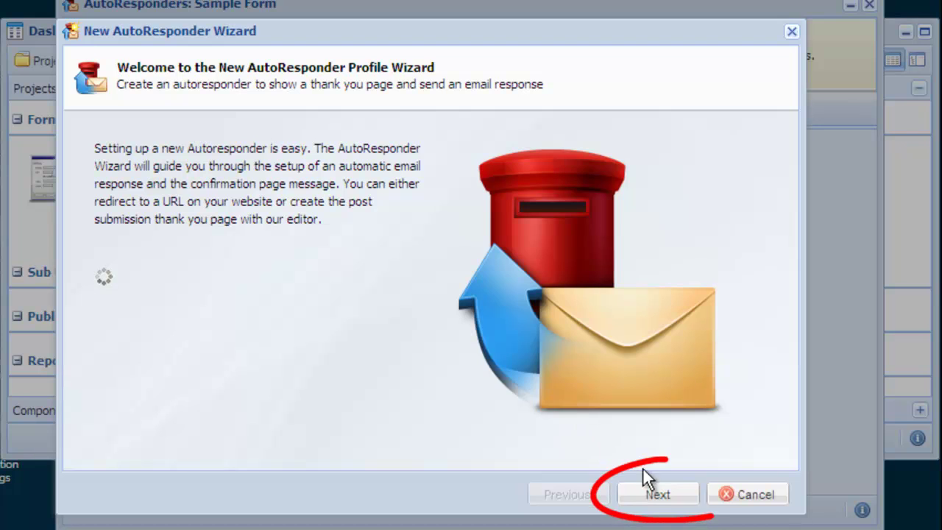
pyautogui.click(685, 499)
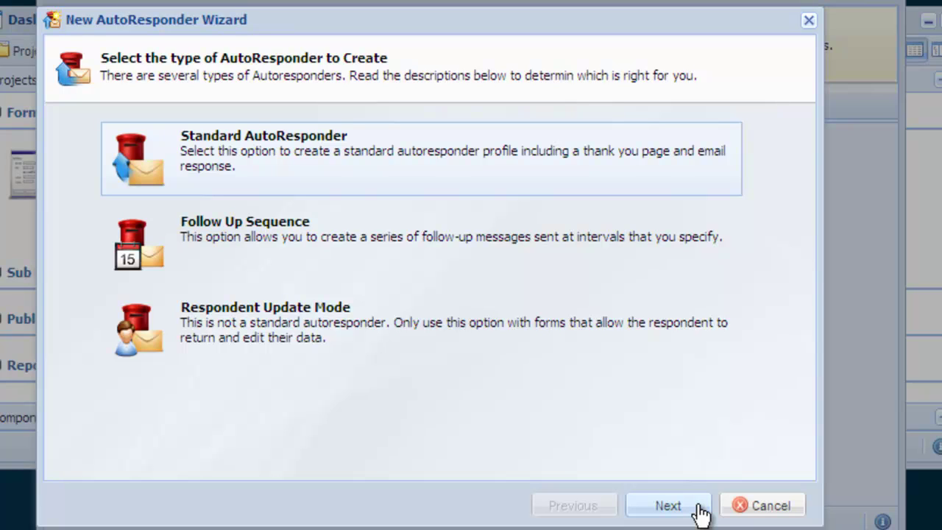
# - Continue with Standard AutoResponder and name the profile 'My Response'
pyautogui.click(698, 508)
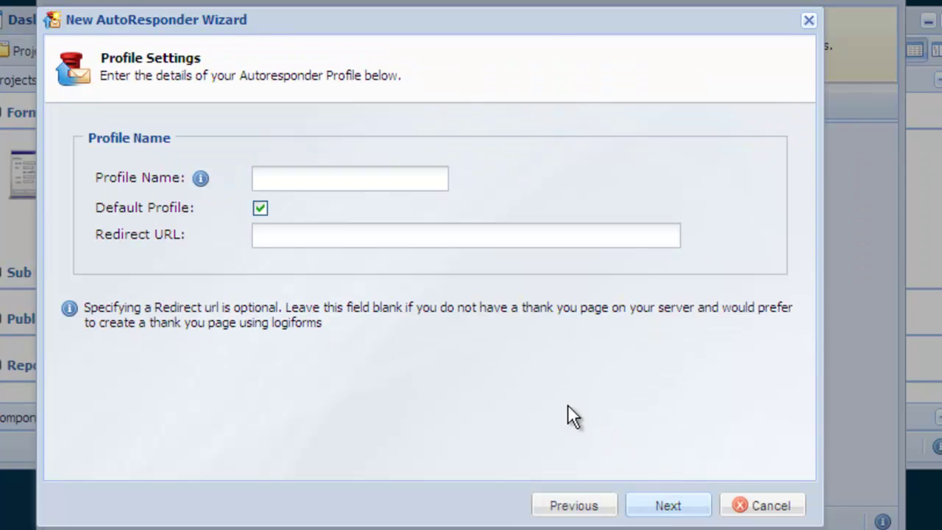
pyautogui.click(427, 182)
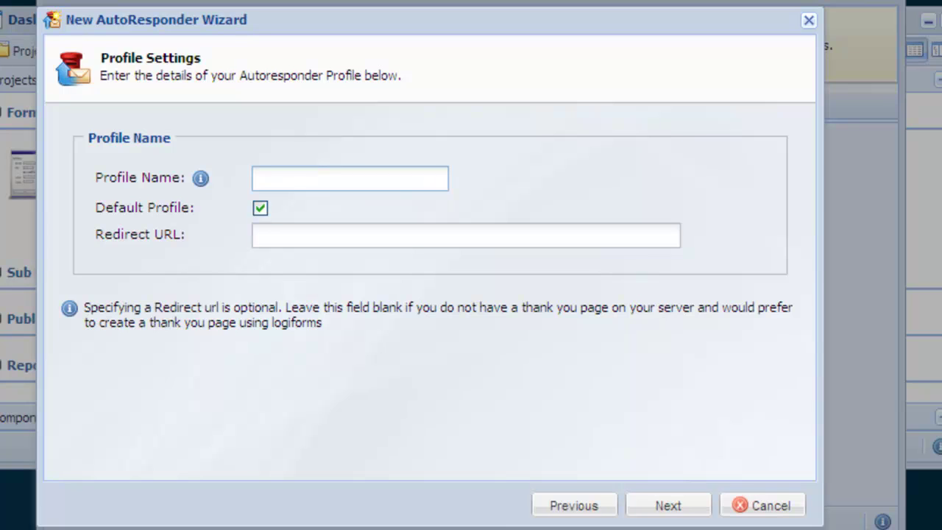
pyautogui.write('My Respo')
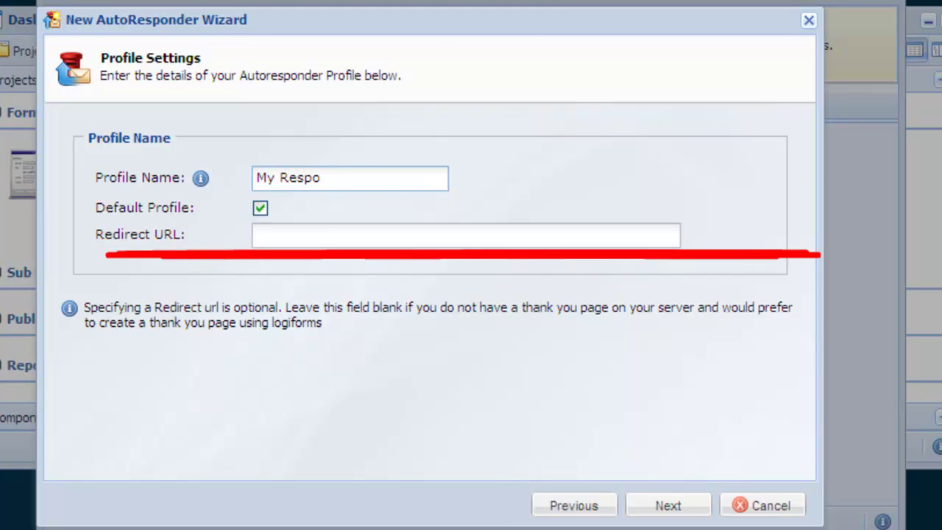
pyautogui.write('nse')
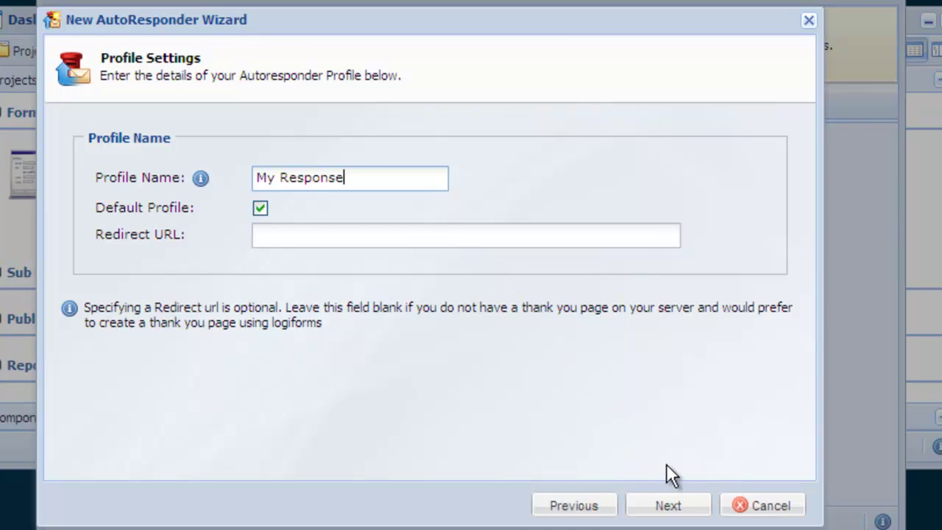
# - Send the email to the Email Address field, with a sender address and sender name 'My Name'
pyautogui.click(699, 512)
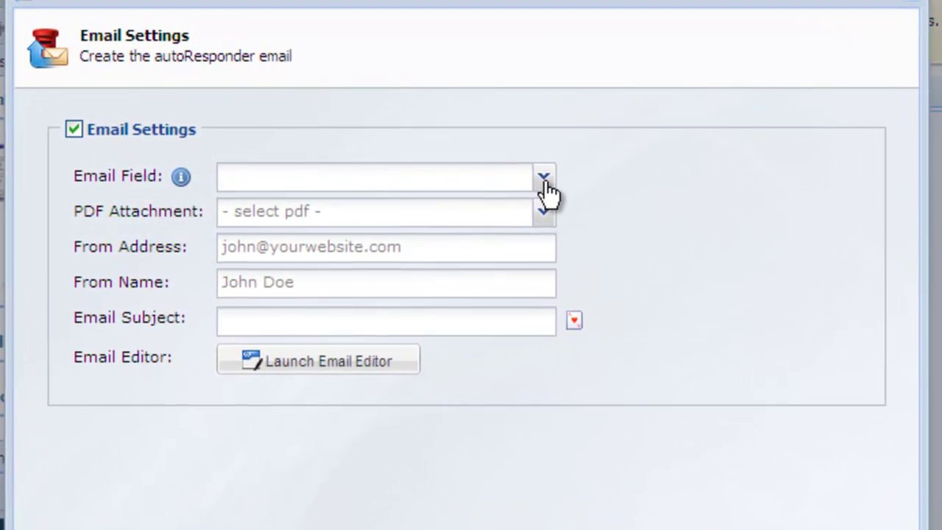
pyautogui.click(543, 184)
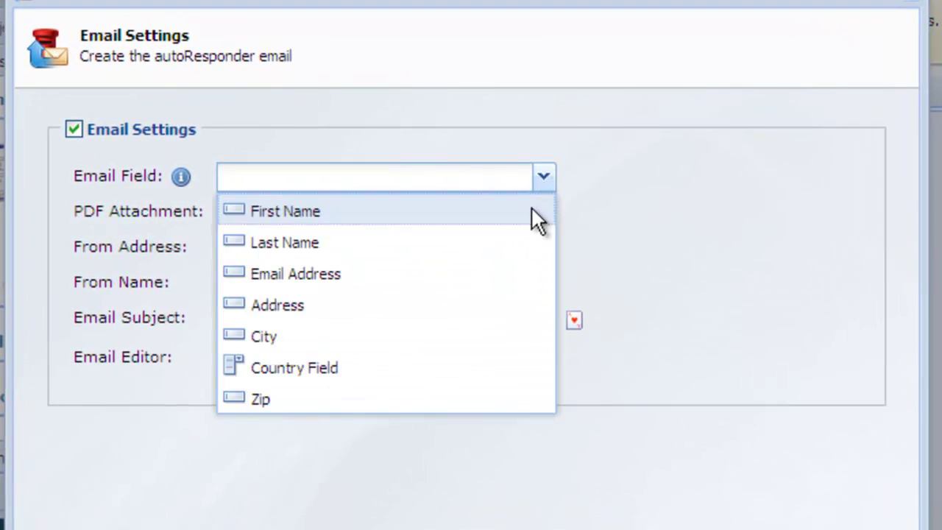
pyautogui.click(515, 274)
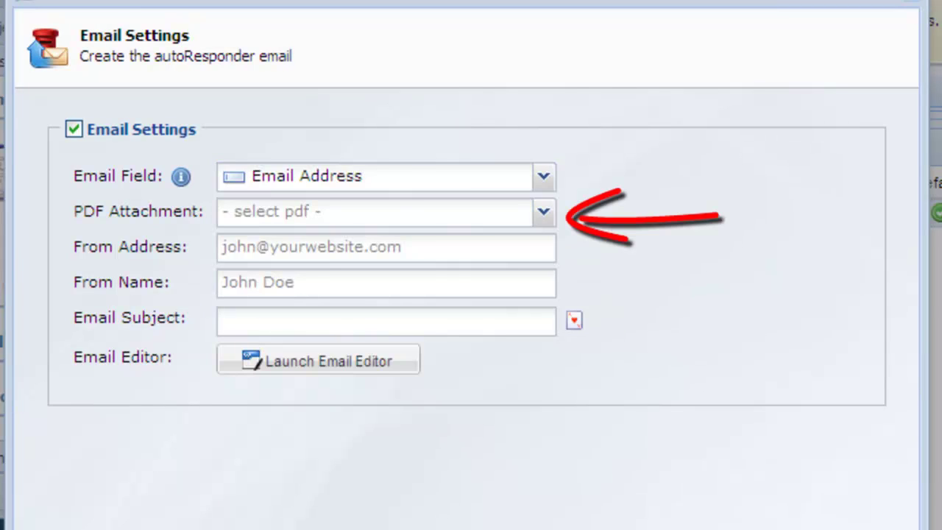
pyautogui.click(223, 247)
pyautogui.write('my')
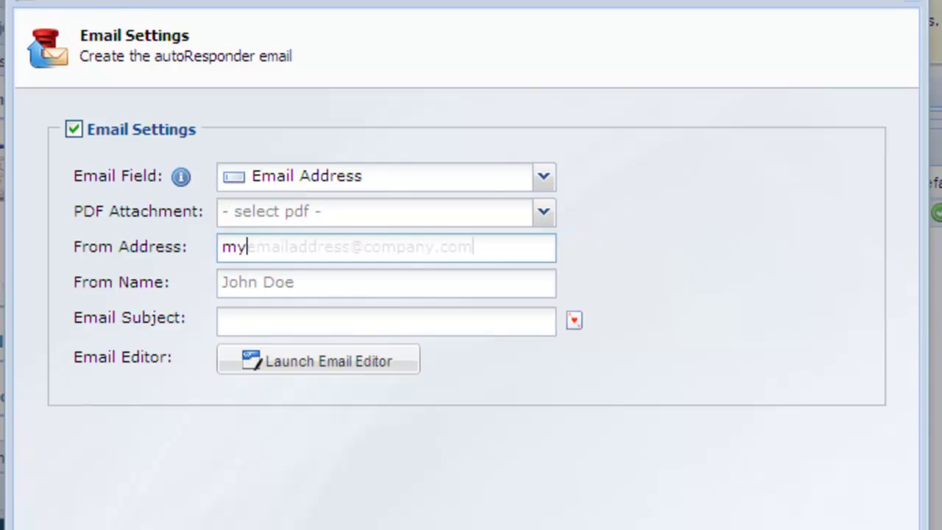
pyautogui.write('emailaddress@company.com')
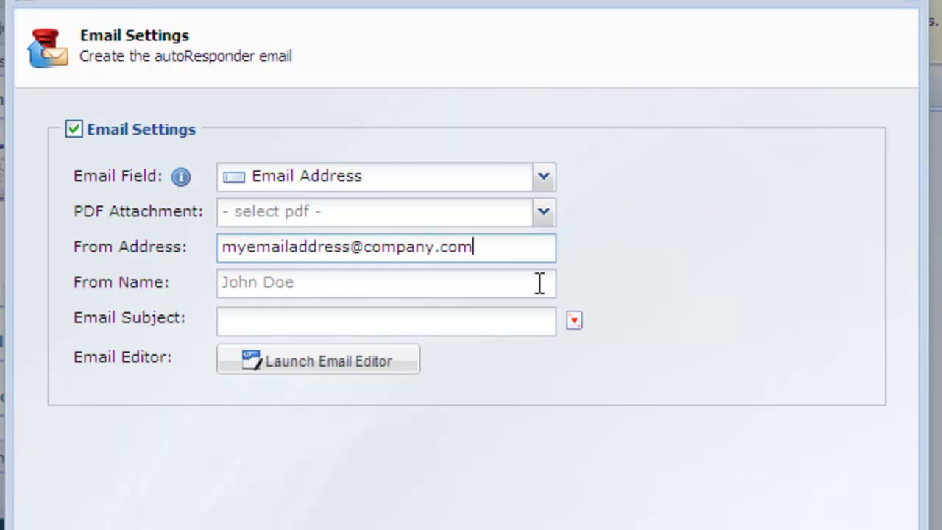
pyautogui.click(540, 283)
pyautogui.write('My N')
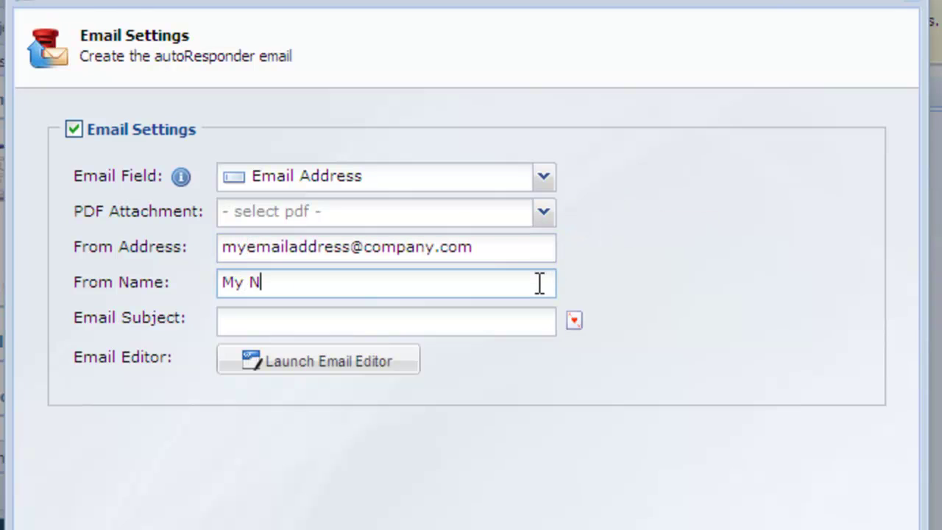
pyautogui.write('ame')
# - Set the email subject to 'Hello [First Name]' using the First Name wildcard
pyautogui.click(538, 318)
pyautogui.write('Hello')
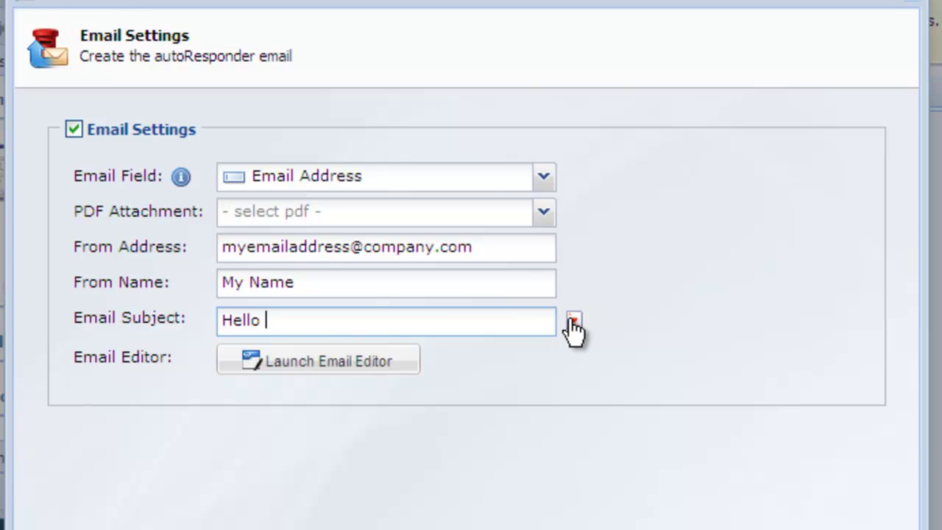
pyautogui.click(574, 324)
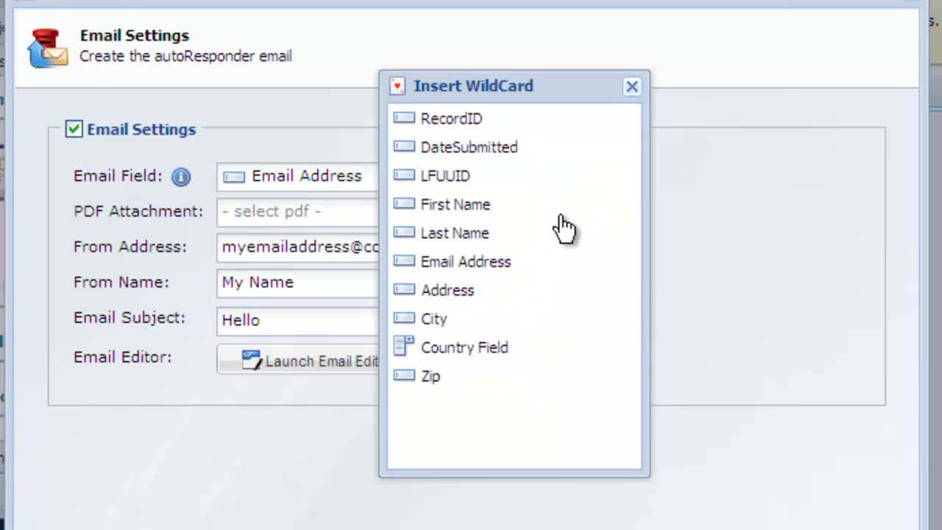
pyautogui.click(564, 218)
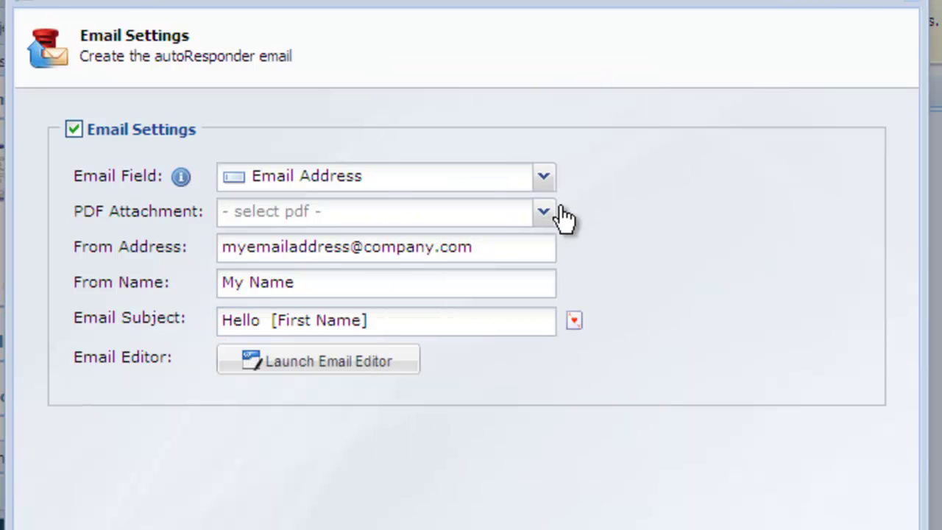
# - Write the body 'Thank You [First Name] [Last Name]…' signed WebMaster, with a blank line above
pyautogui.click(370, 370)
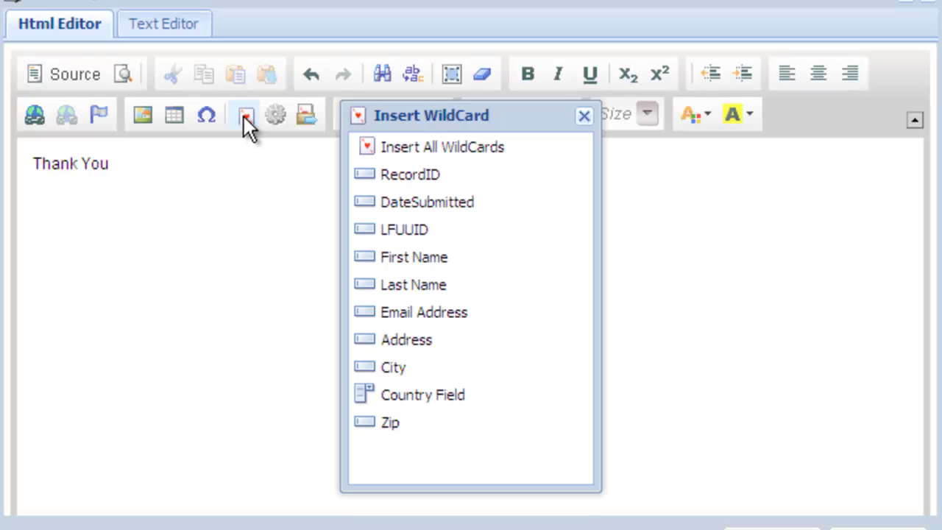
pyautogui.click(403, 260)
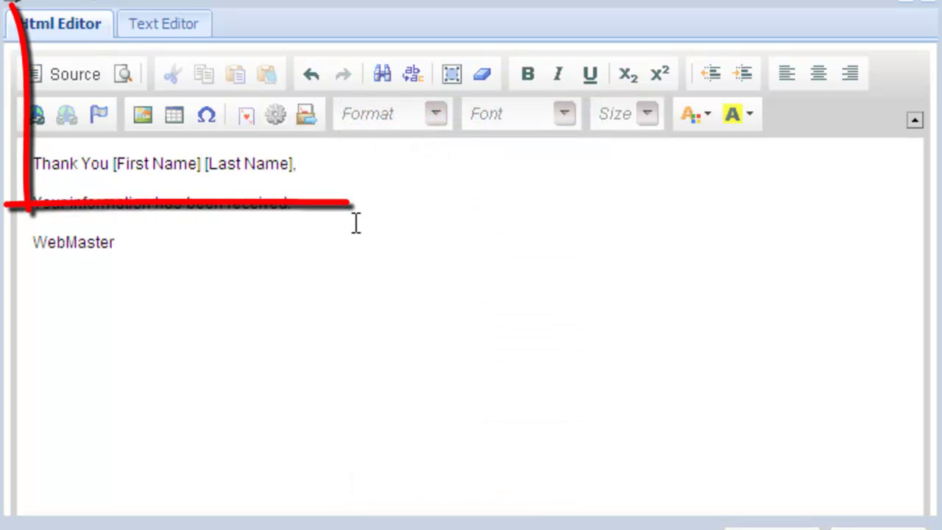
pyautogui.click(34, 163)
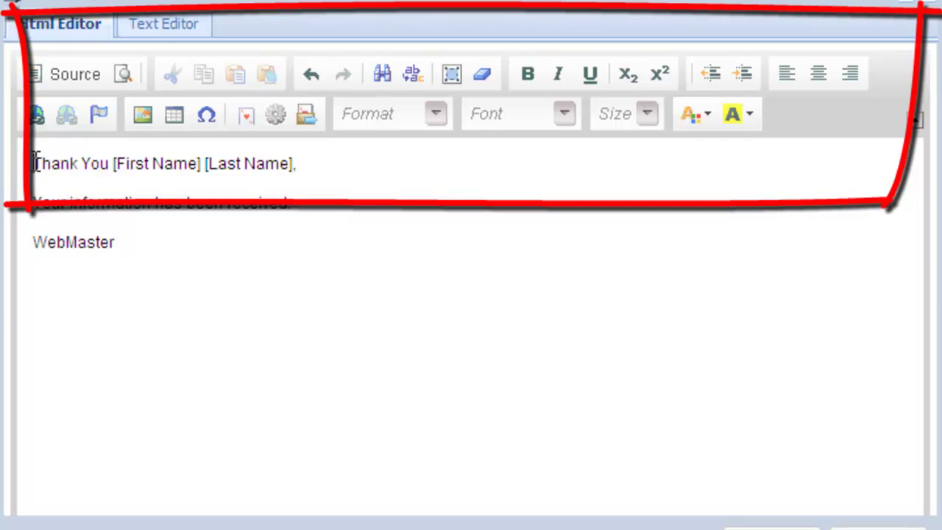
pyautogui.press('Return')
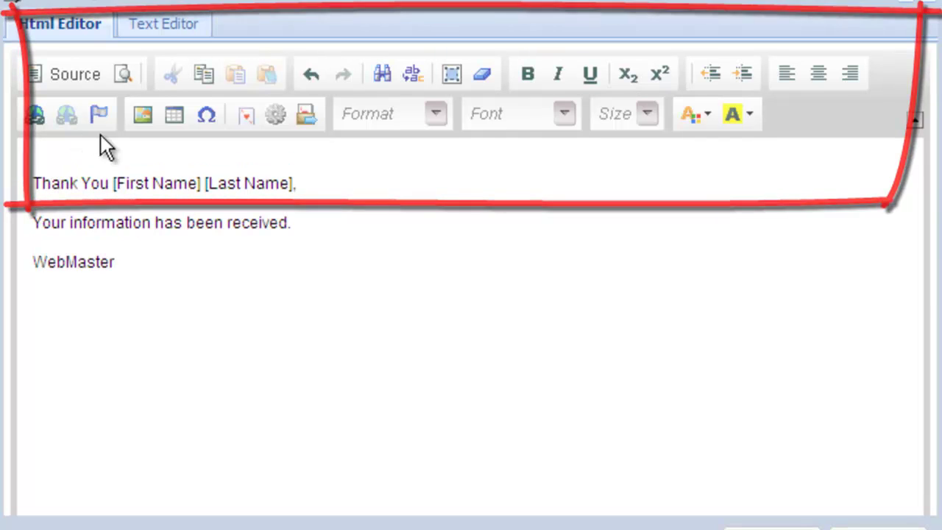
# - Insert the 48x48 add_48.png icon from the WeFunction.com set above the greeting
pyautogui.click(143, 115)
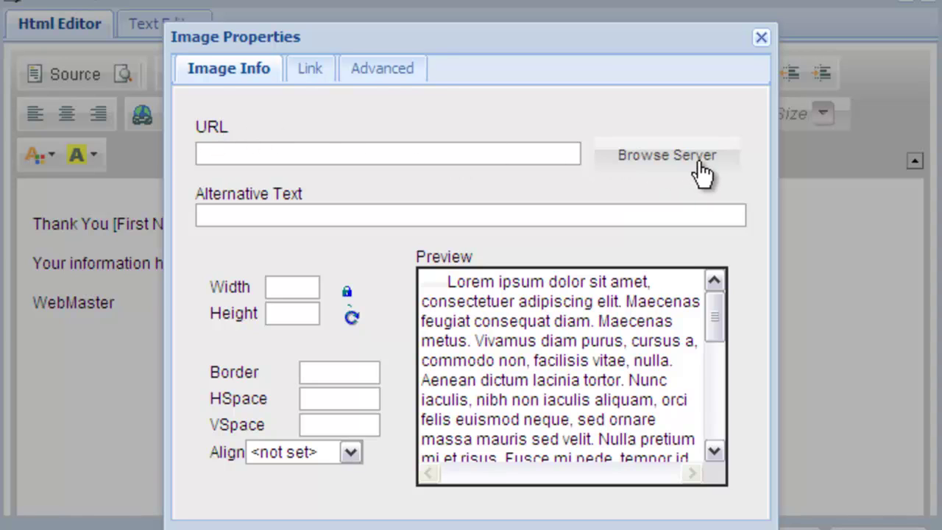
pyautogui.click(700, 169)
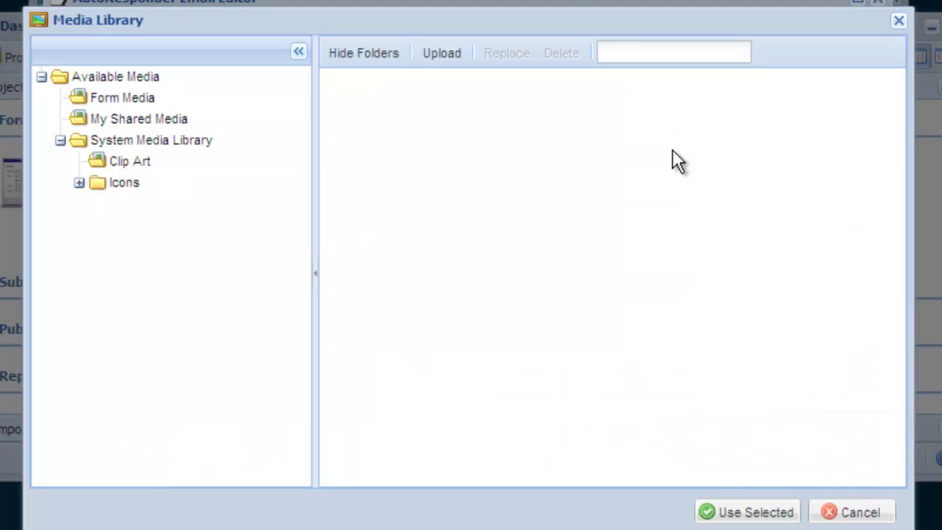
pyautogui.doubleClick(123, 188)
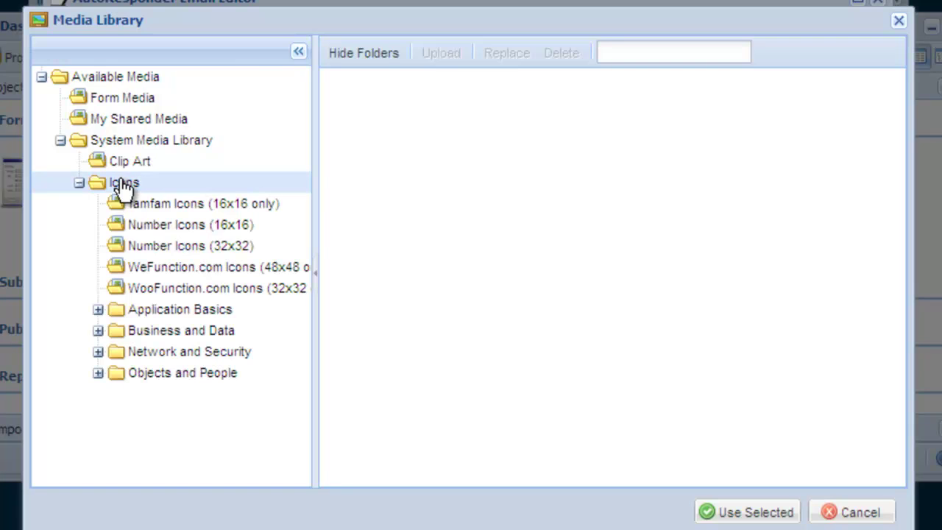
pyautogui.click(187, 272)
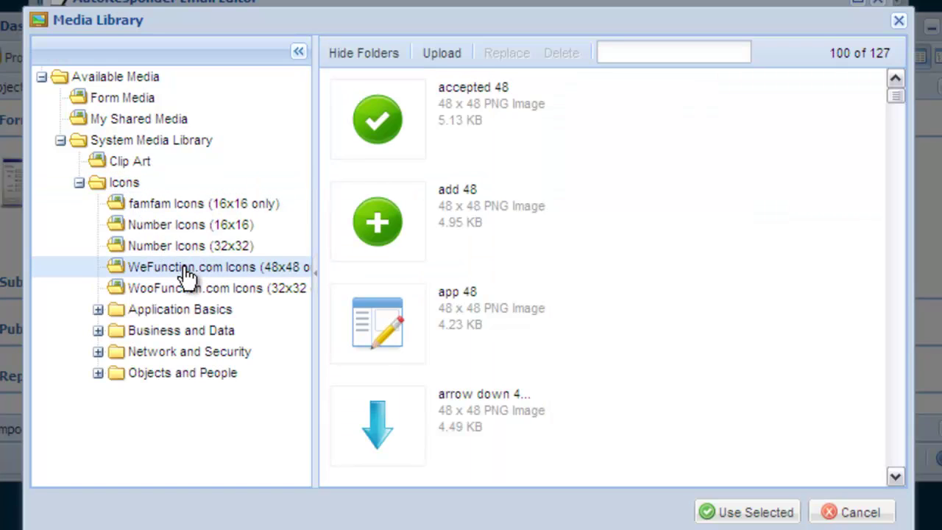
pyautogui.click(377, 229)
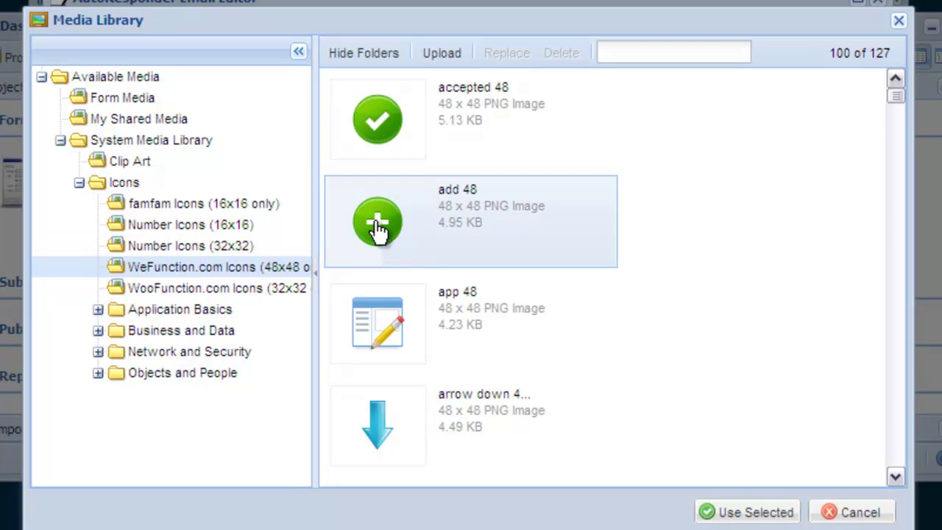
pyautogui.click(788, 514)
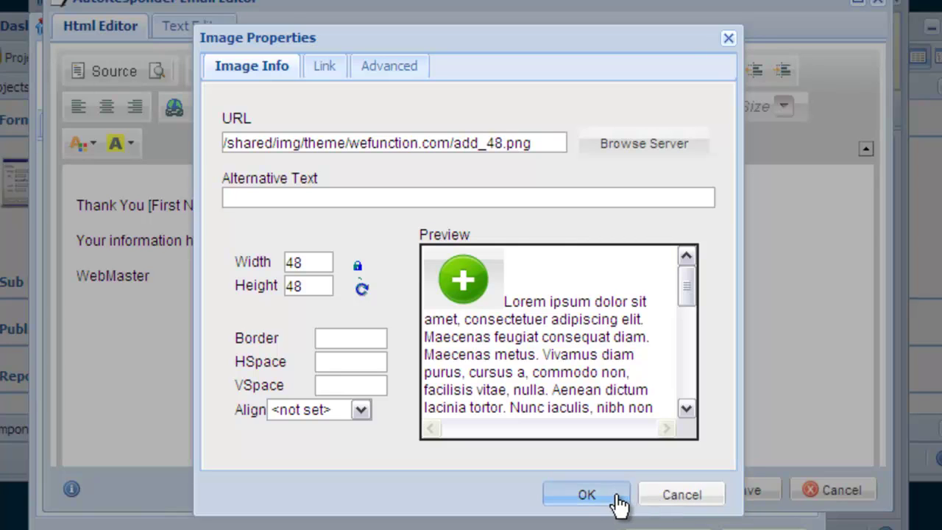
pyautogui.click(586, 495)
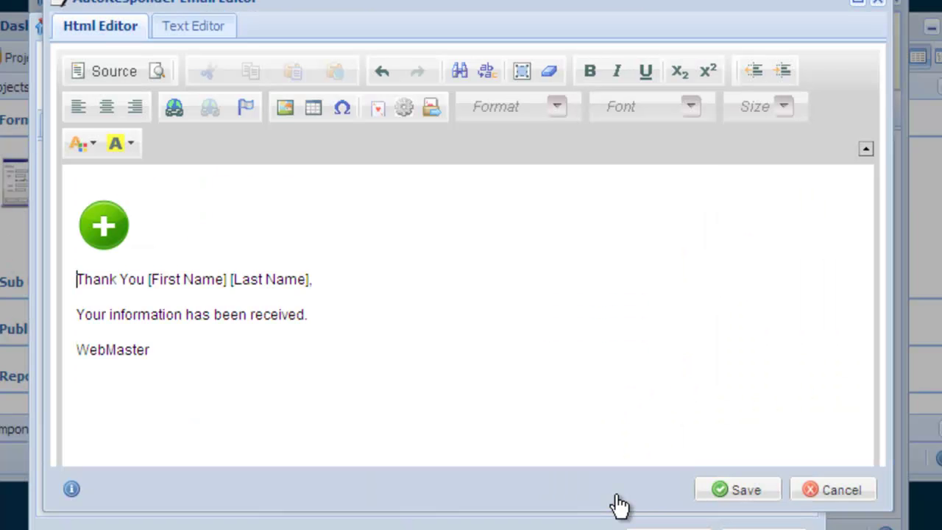
# - Save the email and write 'Thank you for filling out this form.' on the thank-you page
pyautogui.click(761, 495)
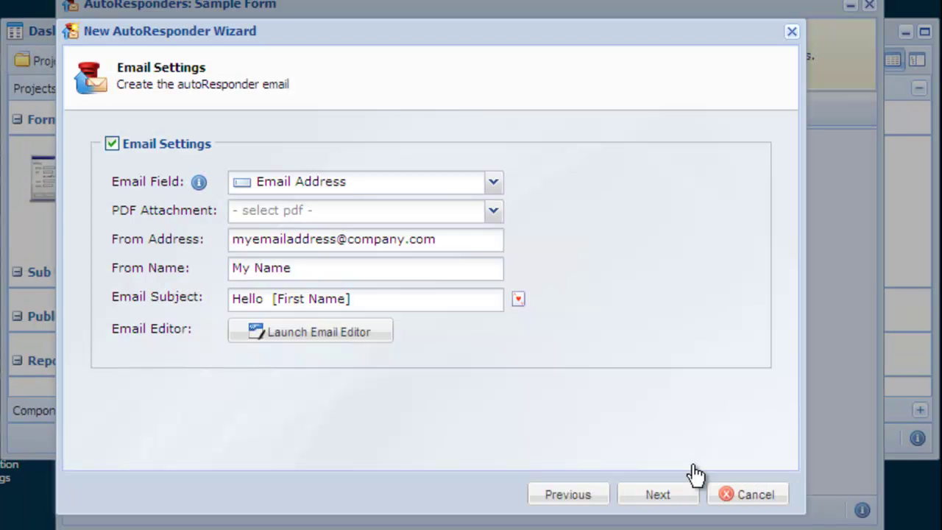
pyautogui.click(684, 498)
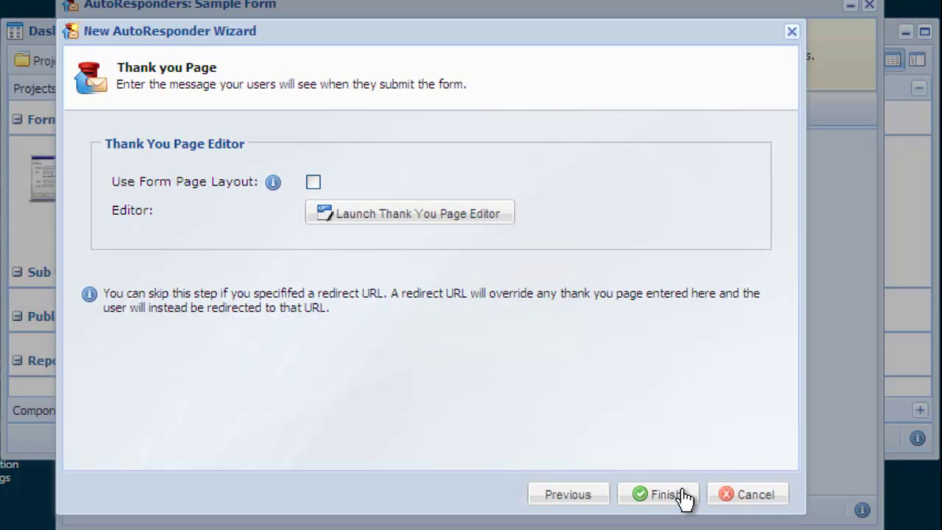
pyautogui.click(499, 221)
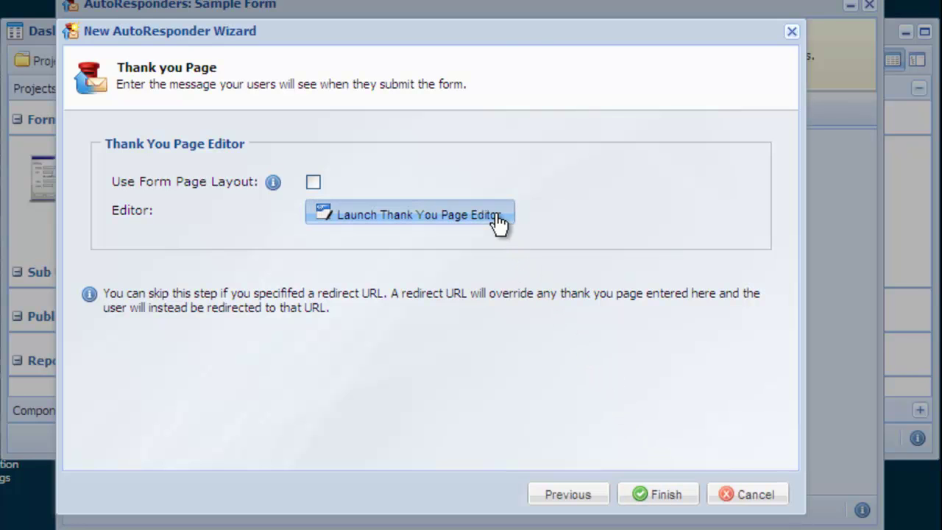
pyautogui.write('Tha')
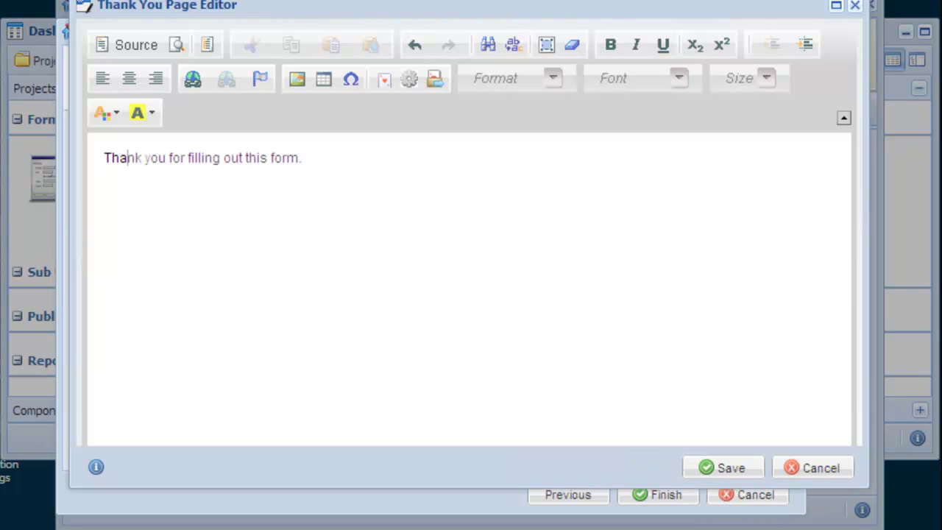
pyautogui.write('nk you for filling out this form.')
pyautogui.press('Return')
# - Insert a table of all form wildcards below the message and save the thank-you page
pyautogui.click(382, 81)
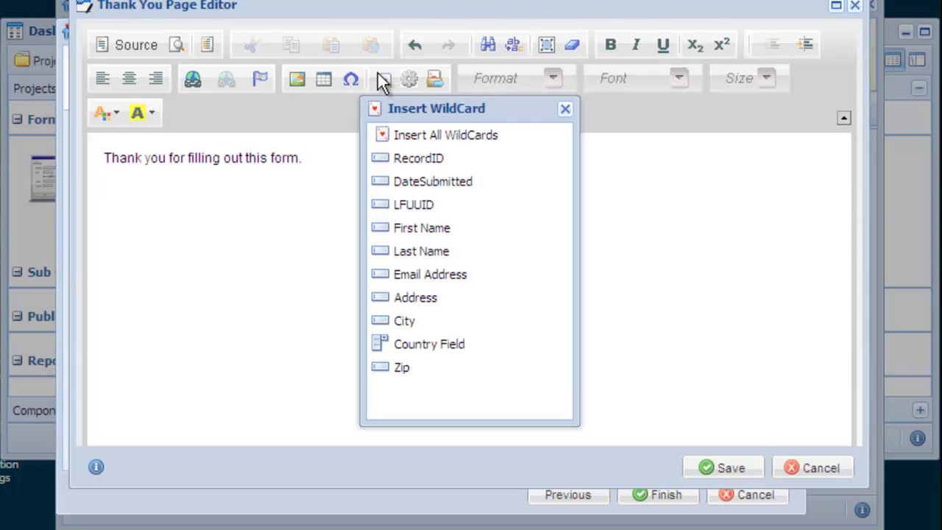
pyautogui.click(515, 140)
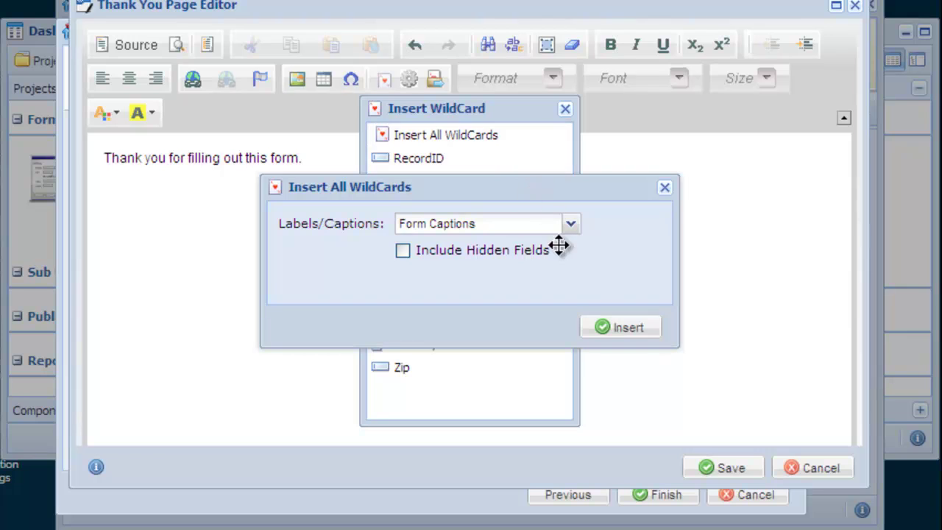
pyautogui.click(603, 329)
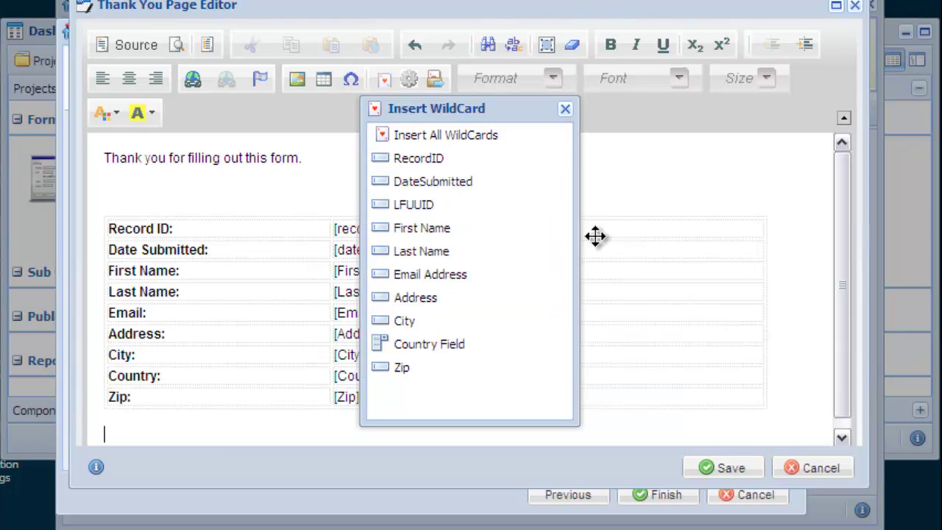
pyautogui.click(565, 110)
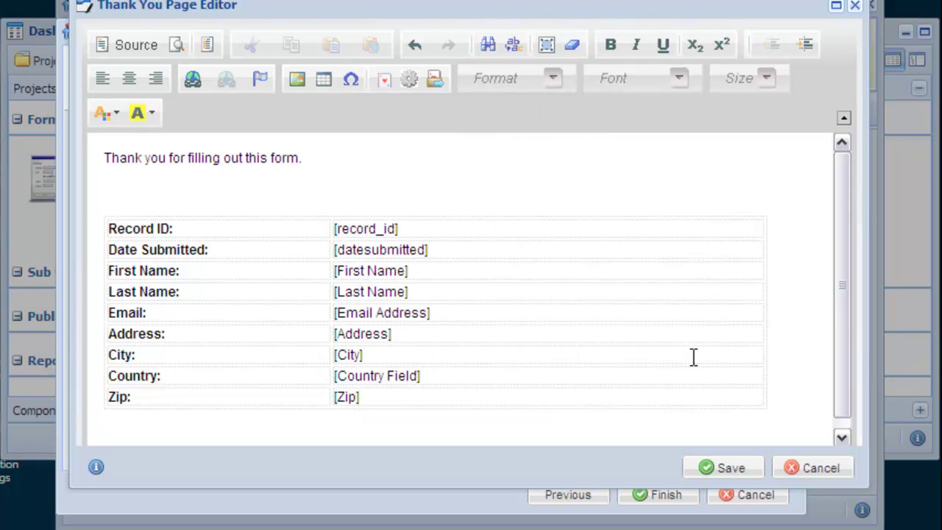
pyautogui.click(744, 473)
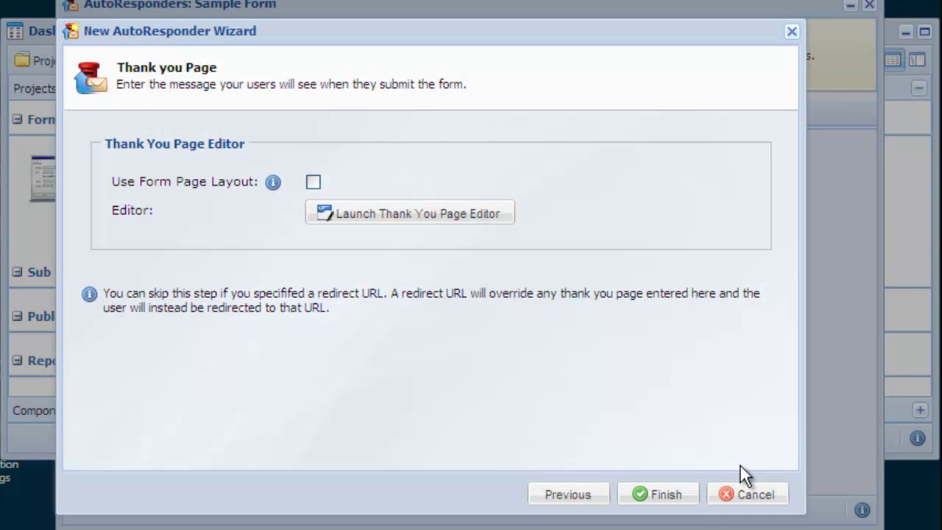
# - Finish the profile and add a rule named 'Specific Rule' that uses the My Response profile
pyautogui.click(685, 498)
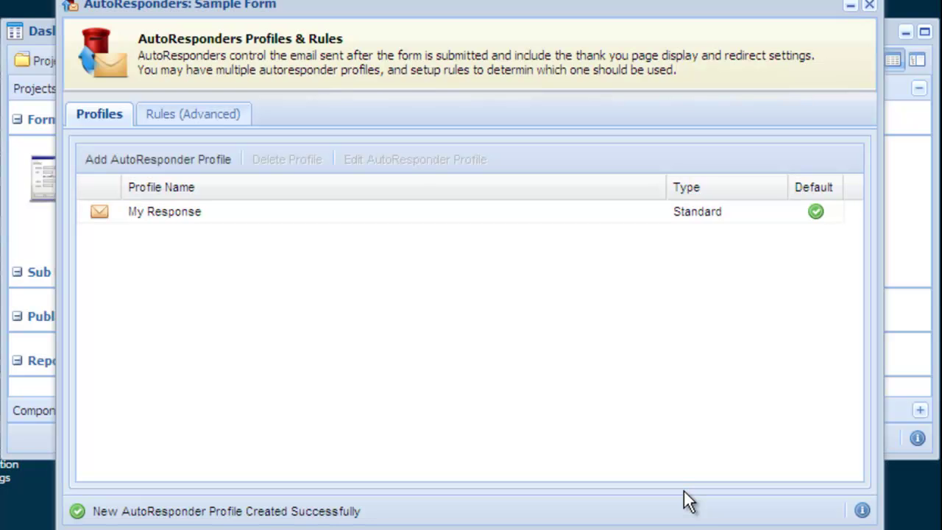
pyautogui.click(213, 116)
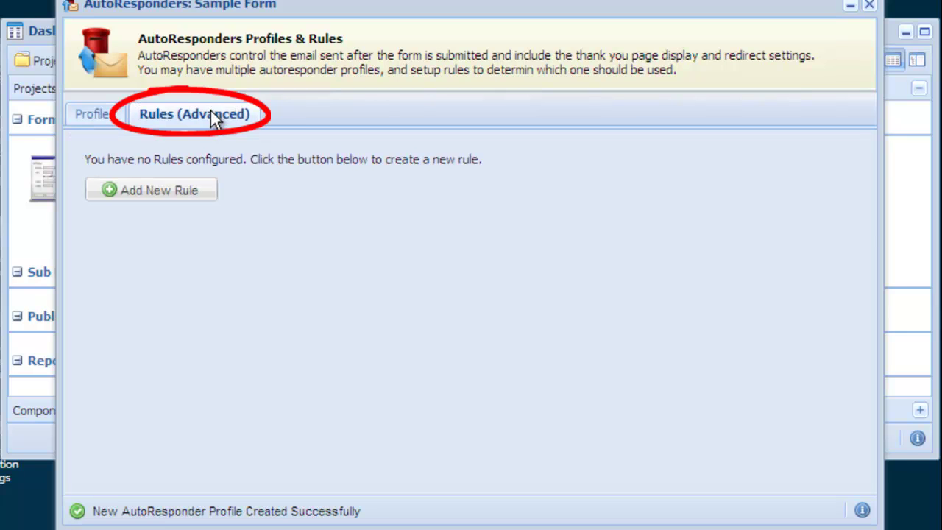
pyautogui.click(199, 193)
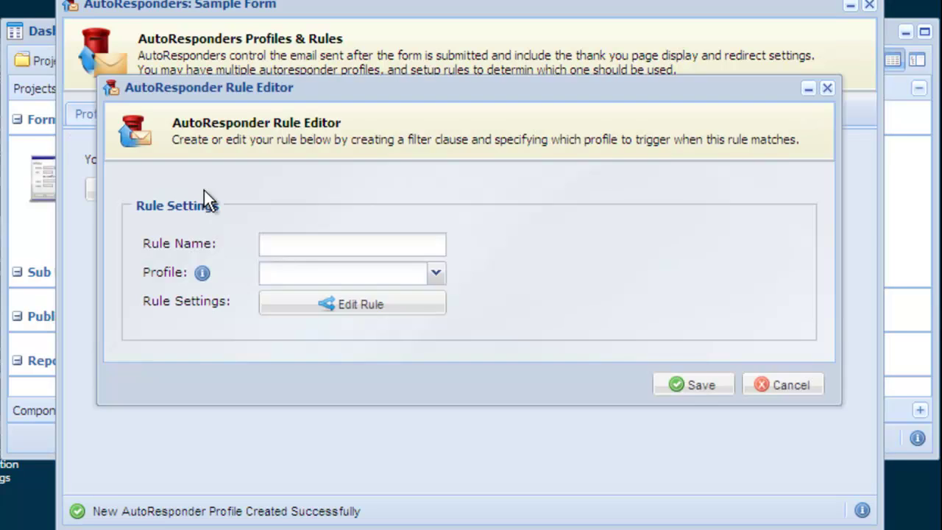
pyautogui.click(369, 233)
pyautogui.write('Spe')
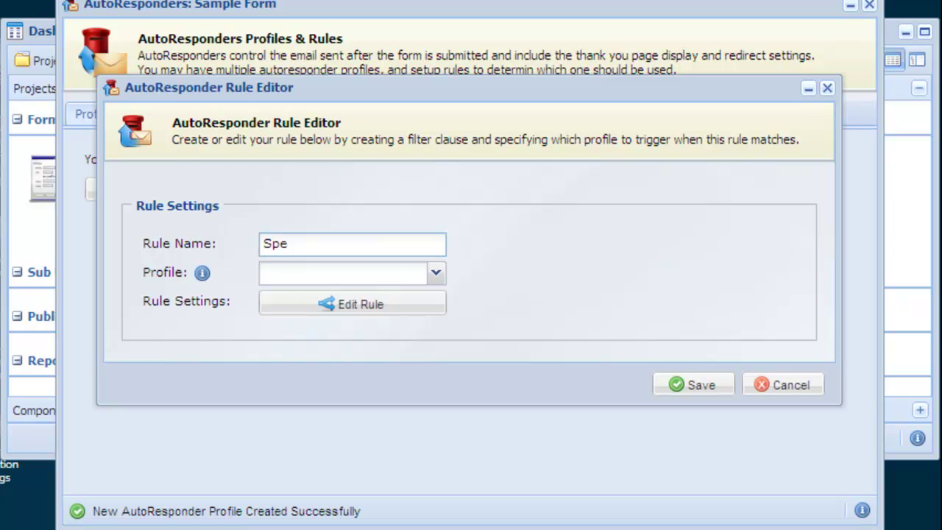
pyautogui.write('cific Rule')
pyautogui.click(435, 274)
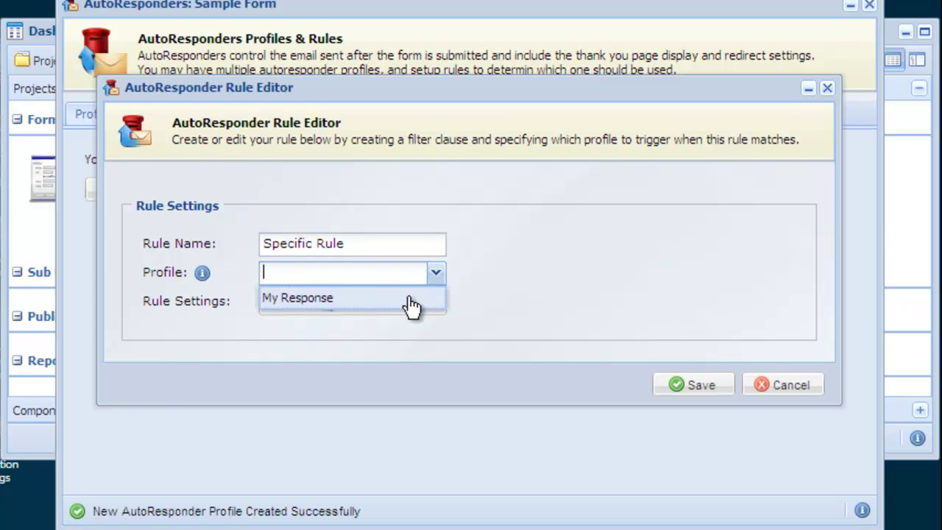
pyautogui.click(410, 300)
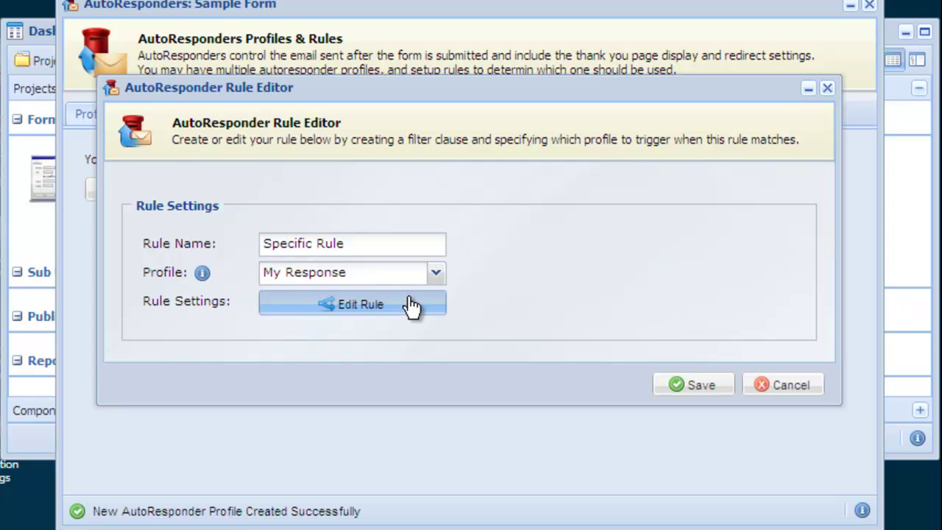
# - Give Specific Rule the filter City equals Chicago and save the rule
pyautogui.click(410, 306)
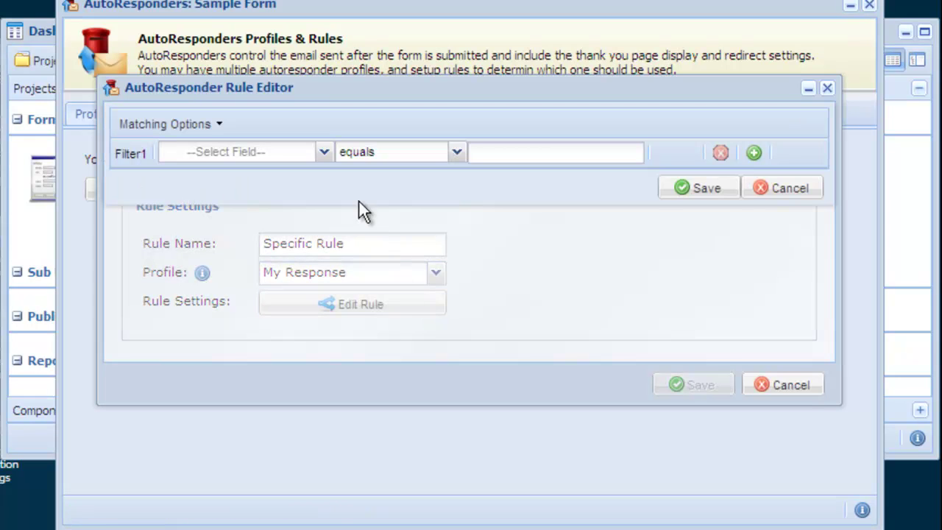
pyautogui.click(325, 160)
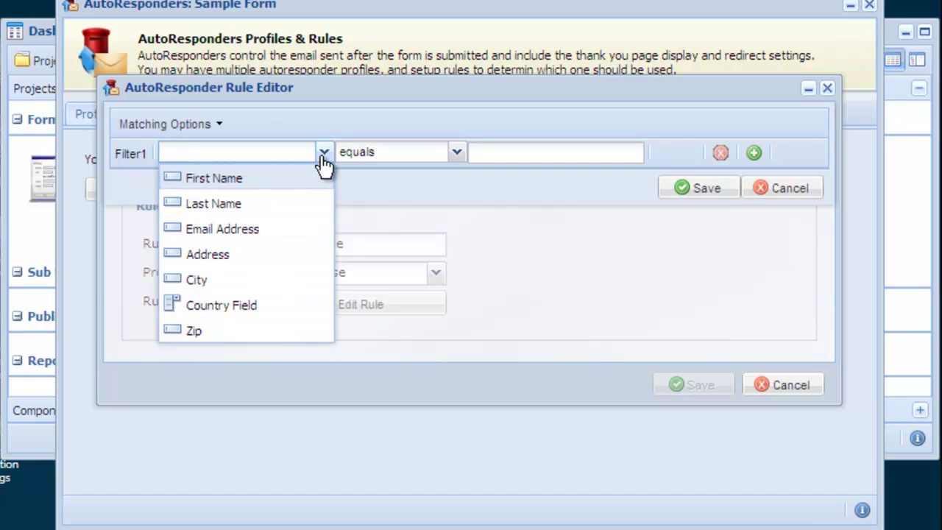
pyautogui.click(294, 283)
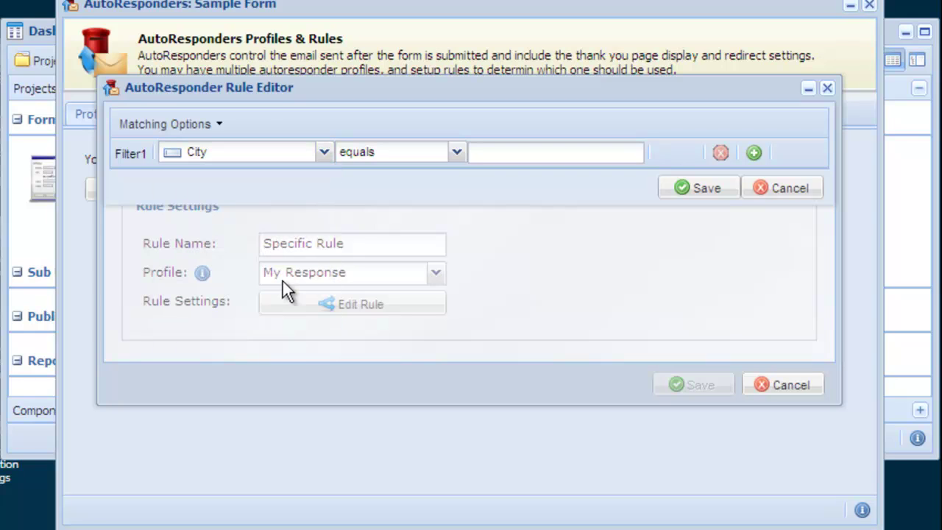
pyautogui.click(558, 153)
pyautogui.write('Chi')
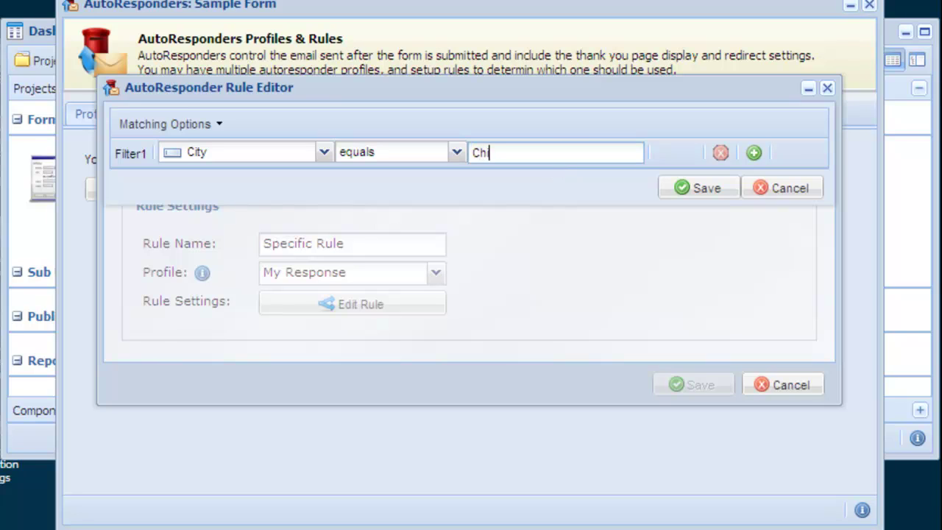
pyautogui.write('cago')
pyautogui.click(703, 189)
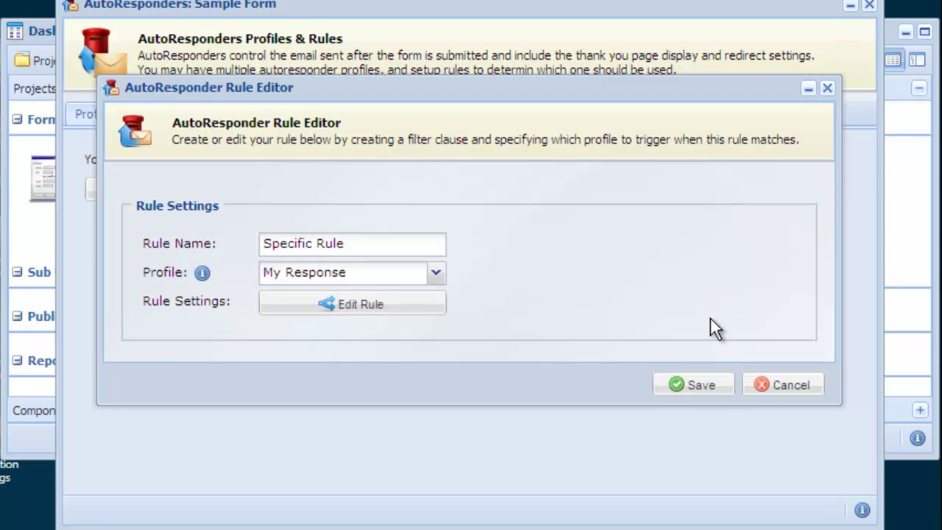
pyautogui.click(712, 388)
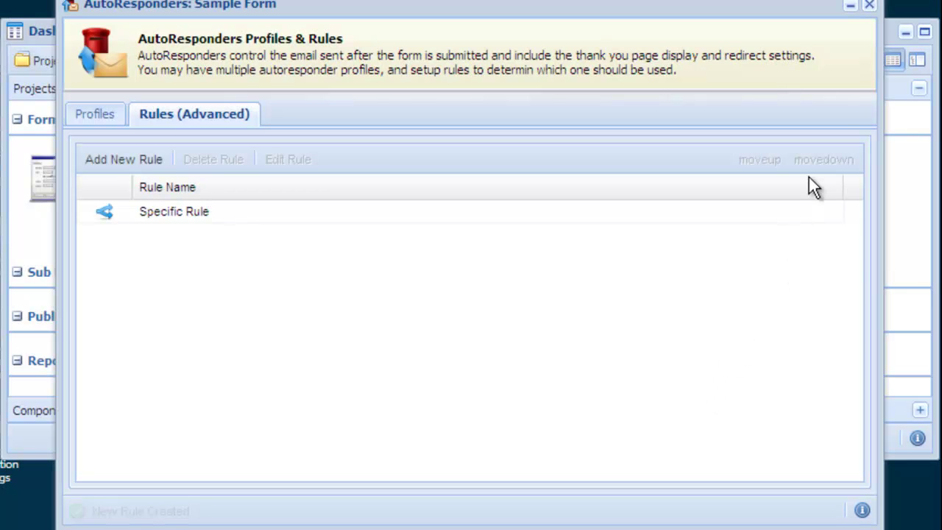
# - Open Sample Form in a new window, fill in a test entry including a street address, and submit it
pyautogui.click(873, 6)
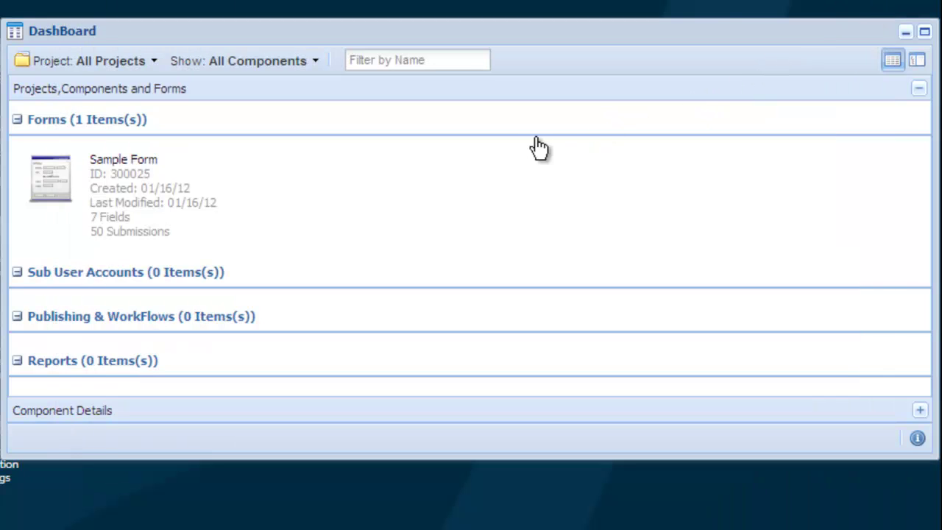
pyautogui.rightClick(188, 199)
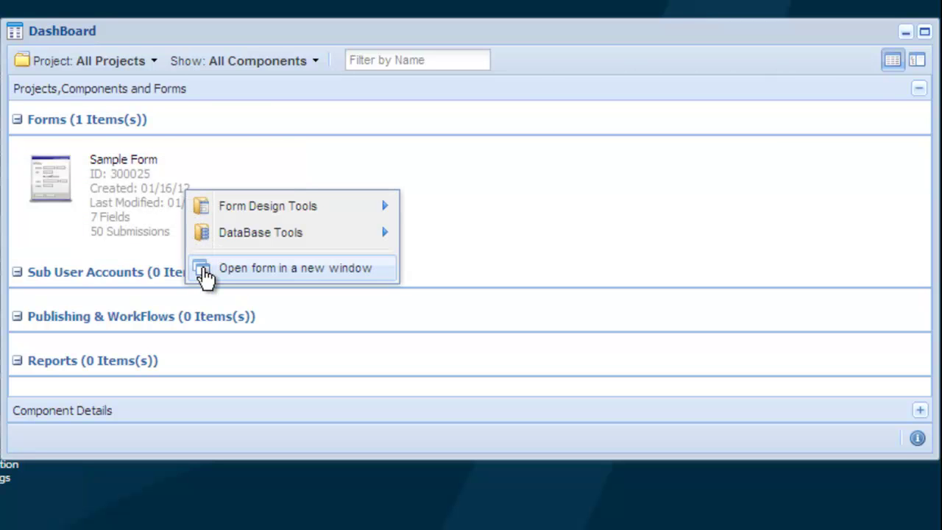
pyautogui.click(204, 269)
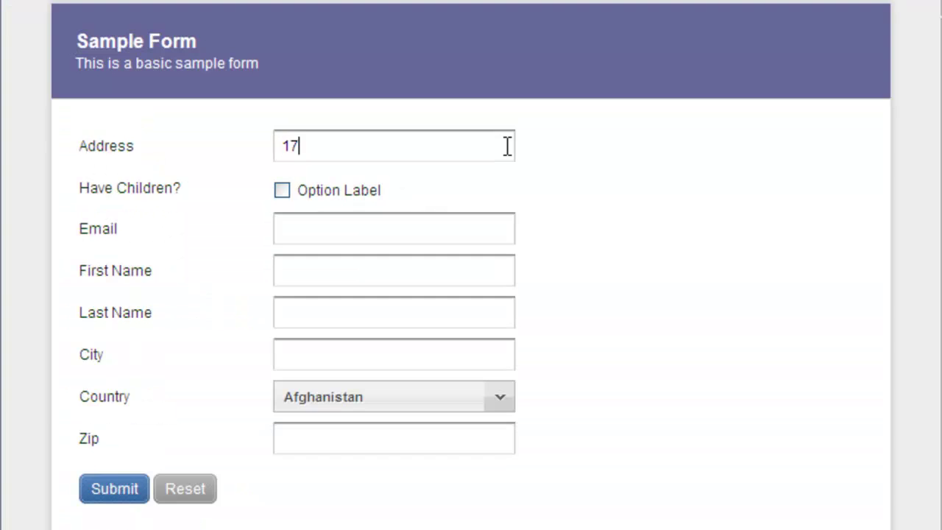
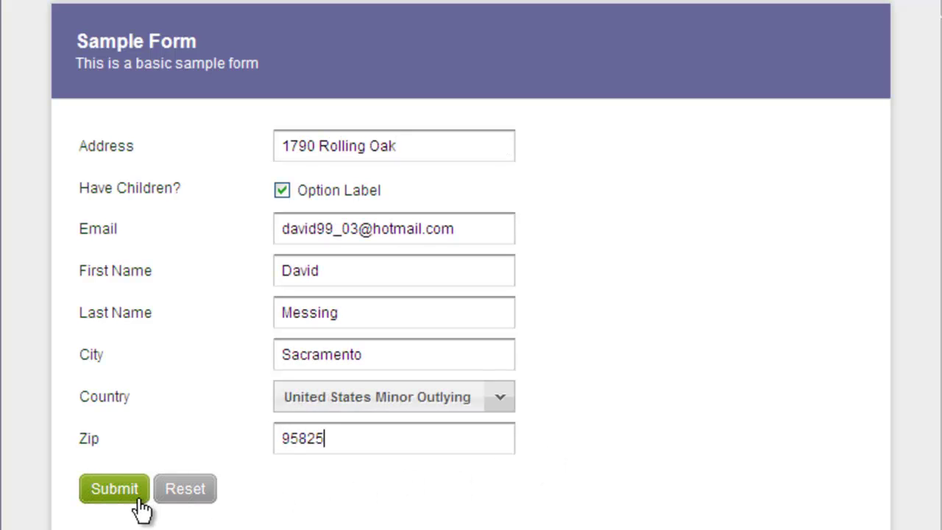
pyautogui.click(114, 489)
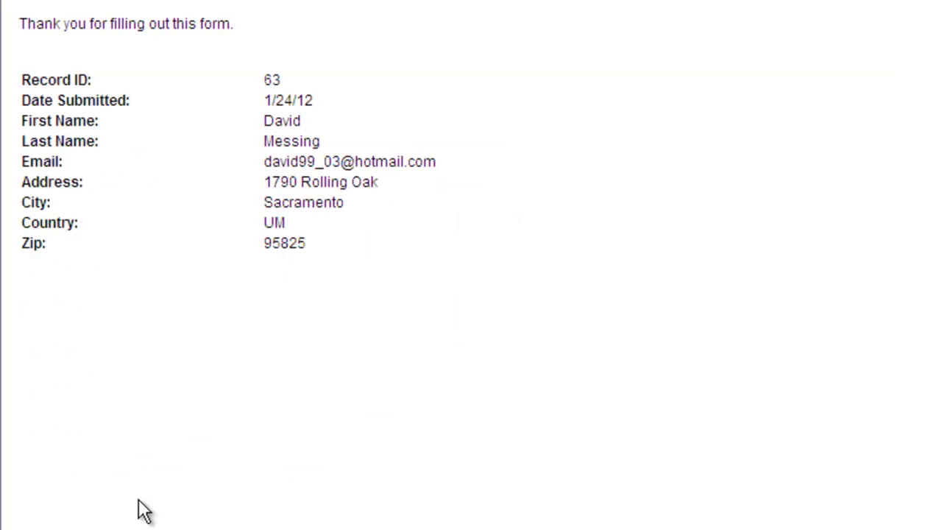